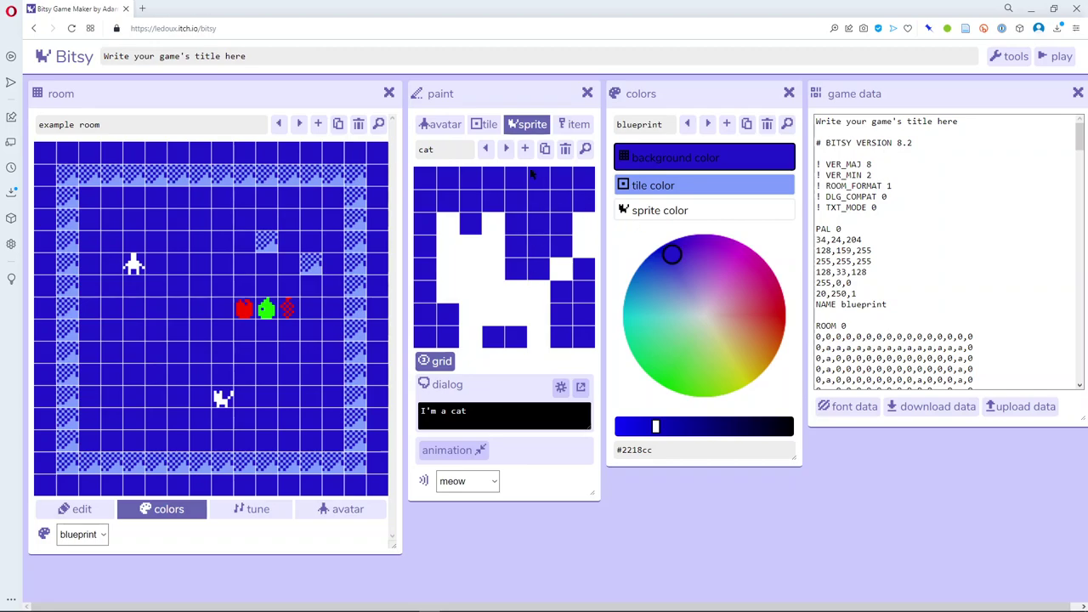
Step past the grapes and pear sprites back to the apple sprite in the paint editor.
{"action": "left_click", "coordinate": [506, 149]}
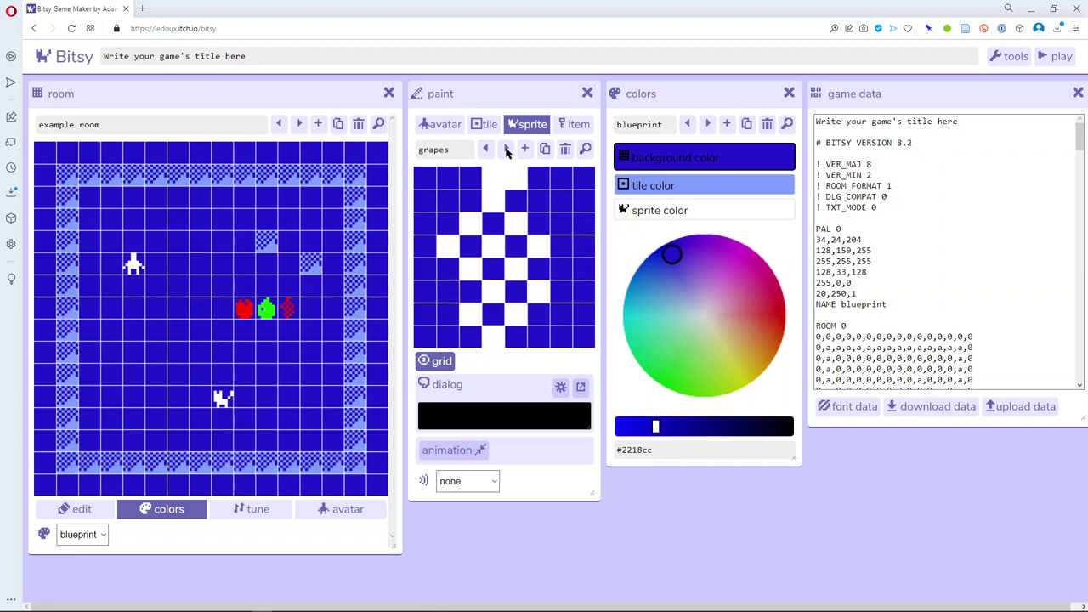
{"action": "left_click", "coordinate": [506, 149]}
{"action": "left_click", "coordinate": [486, 150]}
{"action": "left_click", "coordinate": [486, 150]}
{"action": "left_click", "coordinate": [486, 149]}
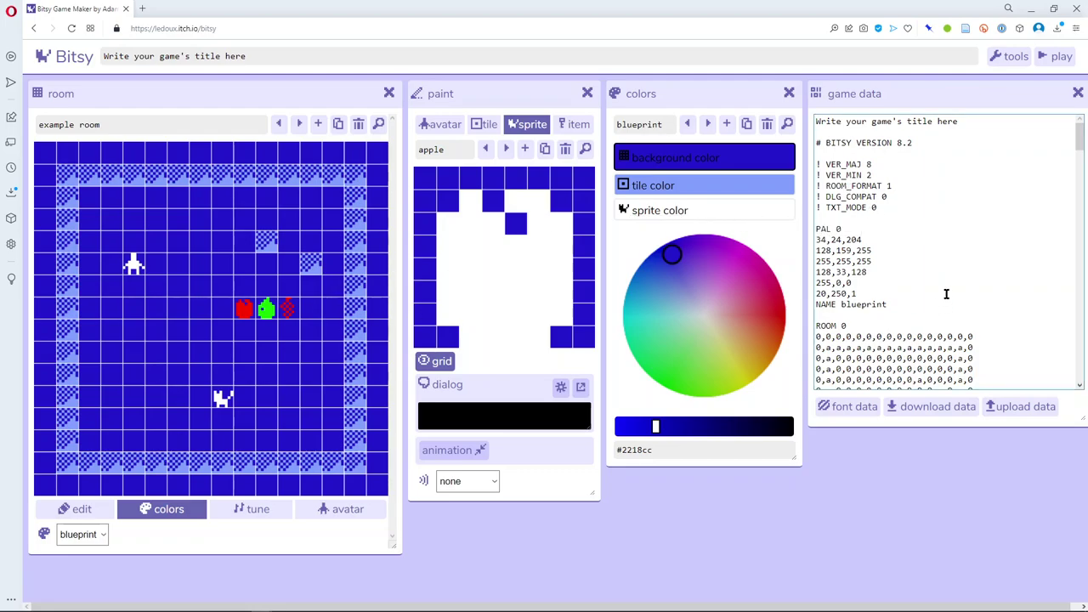
{"action": "left_click", "coordinate": [901, 235]}
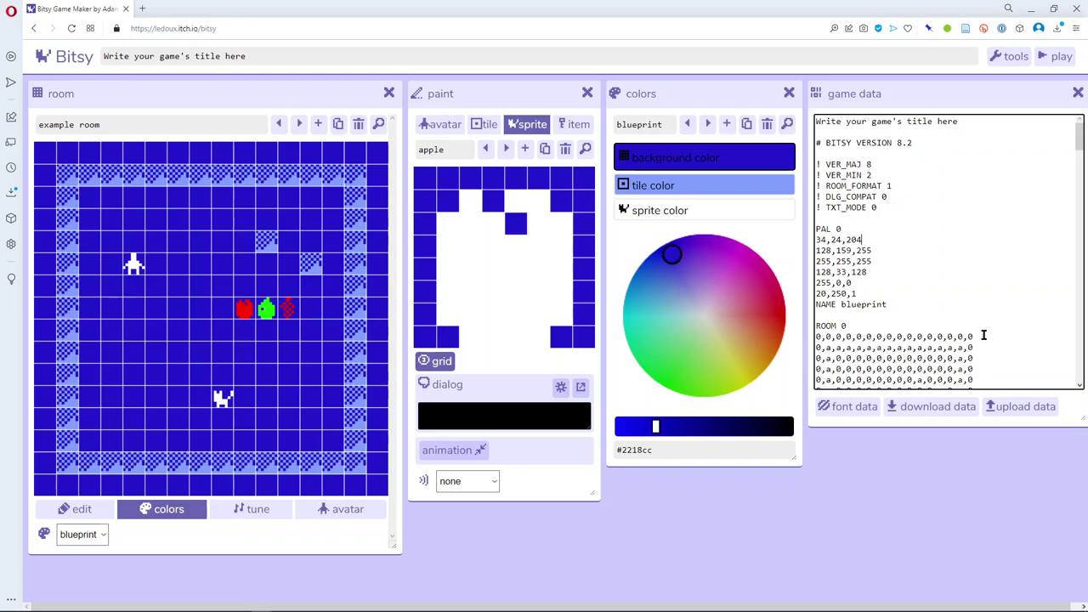
{"action": "left_click", "coordinate": [890, 258]}
{"action": "left_click_drag", "start_coordinate": [817, 230], "coordinate": [839, 229]}
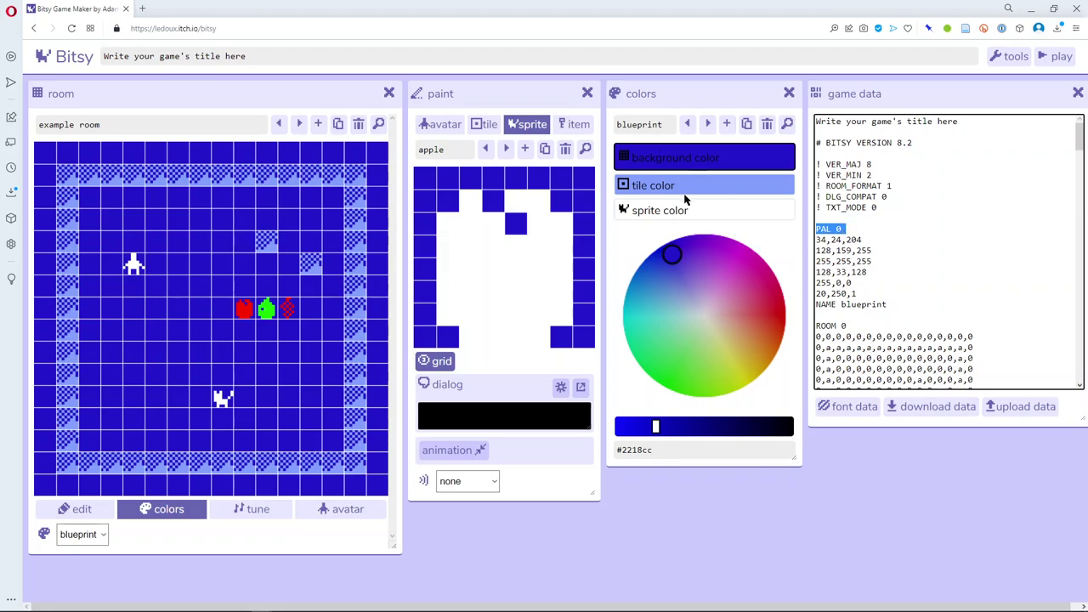
{"action": "triple_click", "coordinate": [826, 304]}
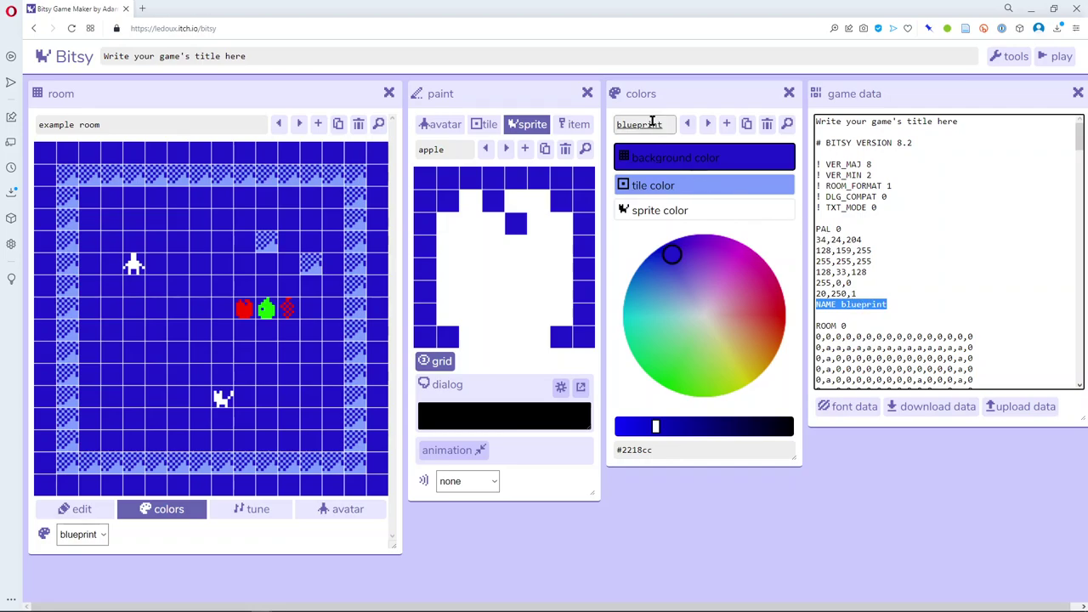
{"action": "triple_click", "coordinate": [846, 241]}
{"action": "left_click_drag", "start_coordinate": [847, 241], "coordinate": [864, 260]}
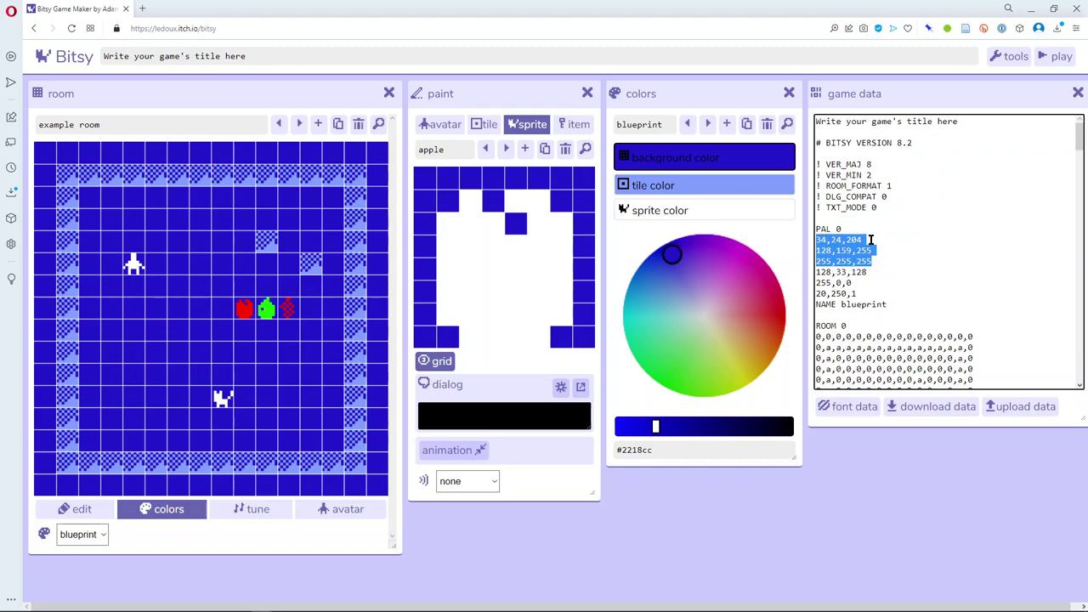
{"action": "left_click", "coordinate": [871, 240]}
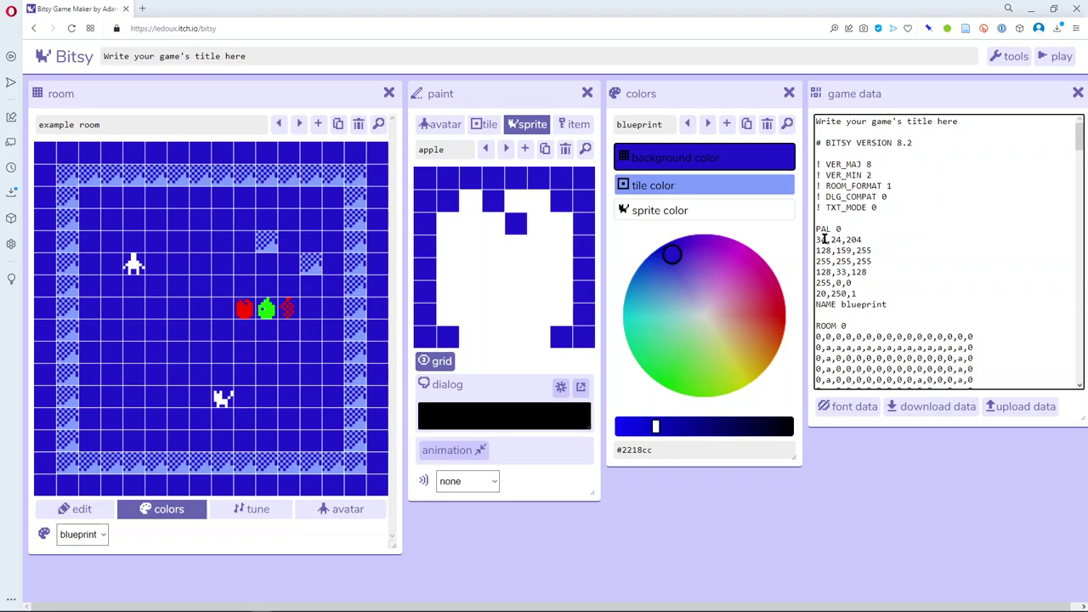
{"action": "double_click", "coordinate": [824, 239]}
{"action": "double_click", "coordinate": [844, 251]}
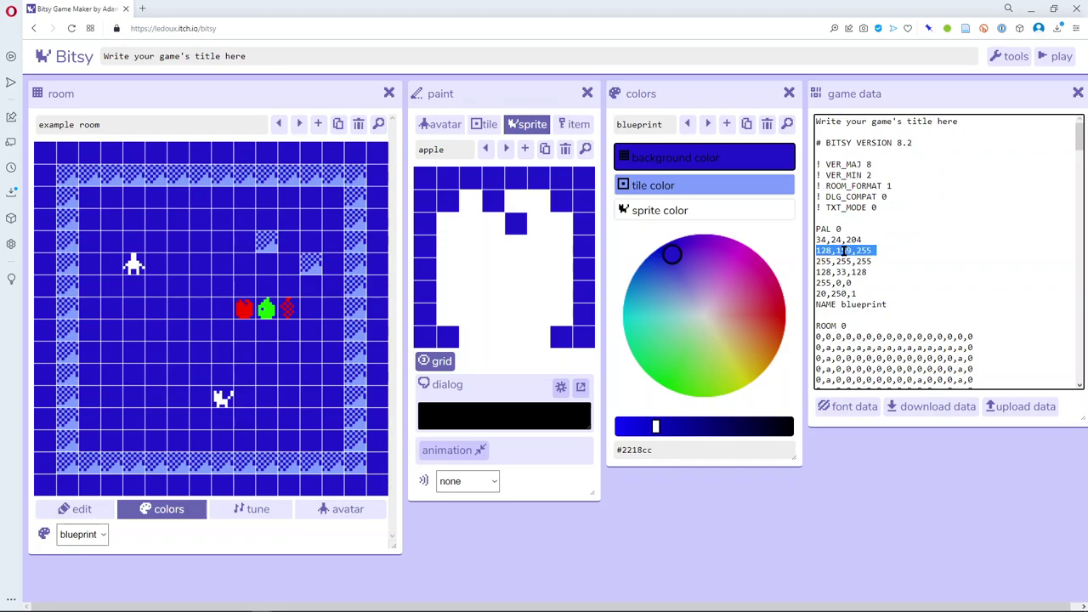
{"action": "double_click", "coordinate": [847, 261]}
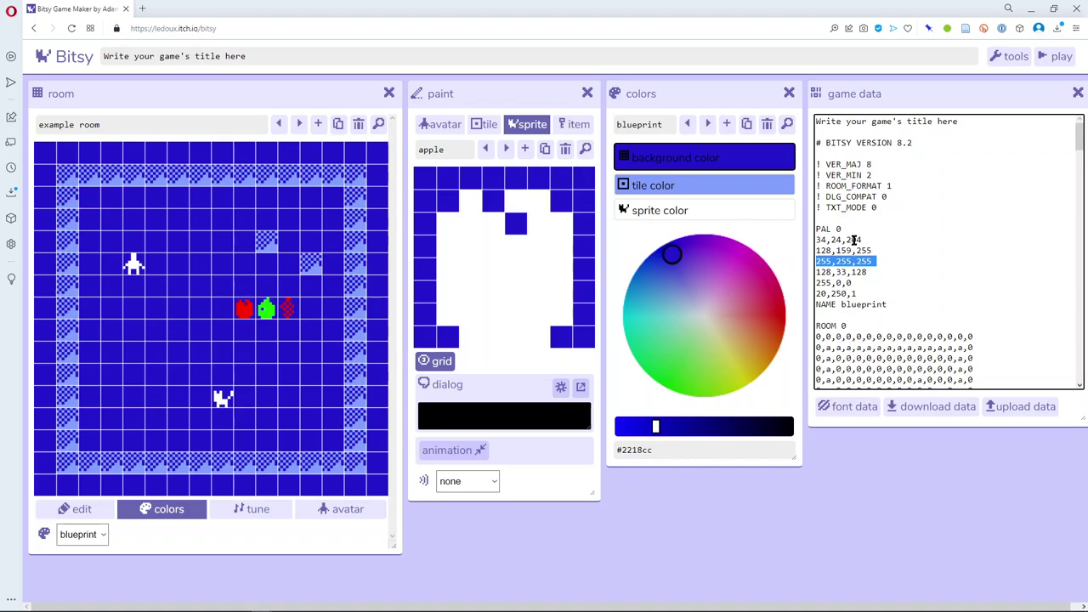
{"action": "left_click", "coordinate": [845, 230]}
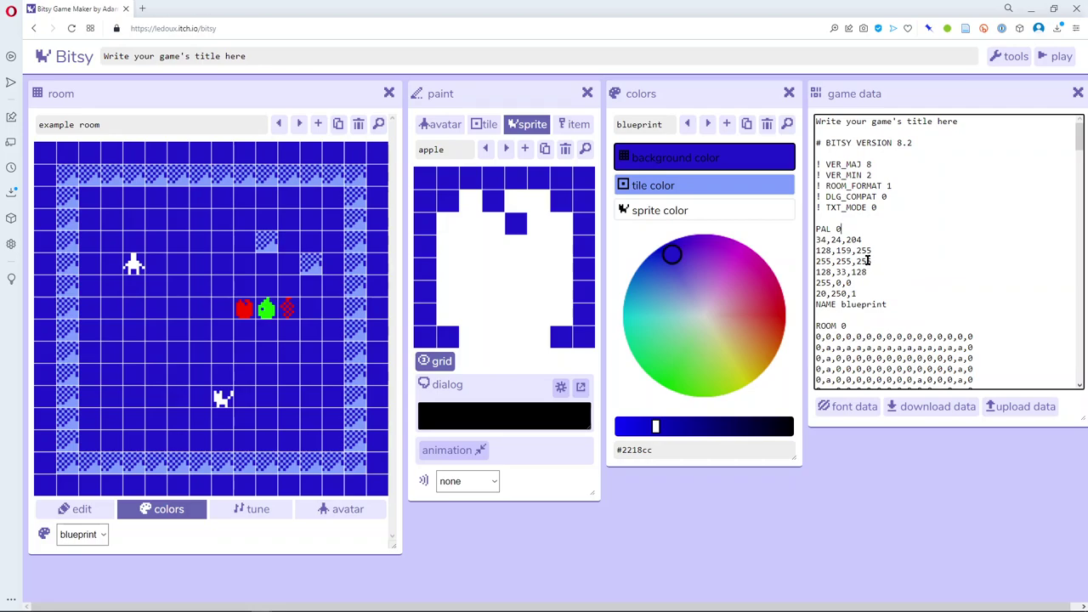
{"action": "left_click_drag", "start_coordinate": [816, 271], "coordinate": [851, 295]}
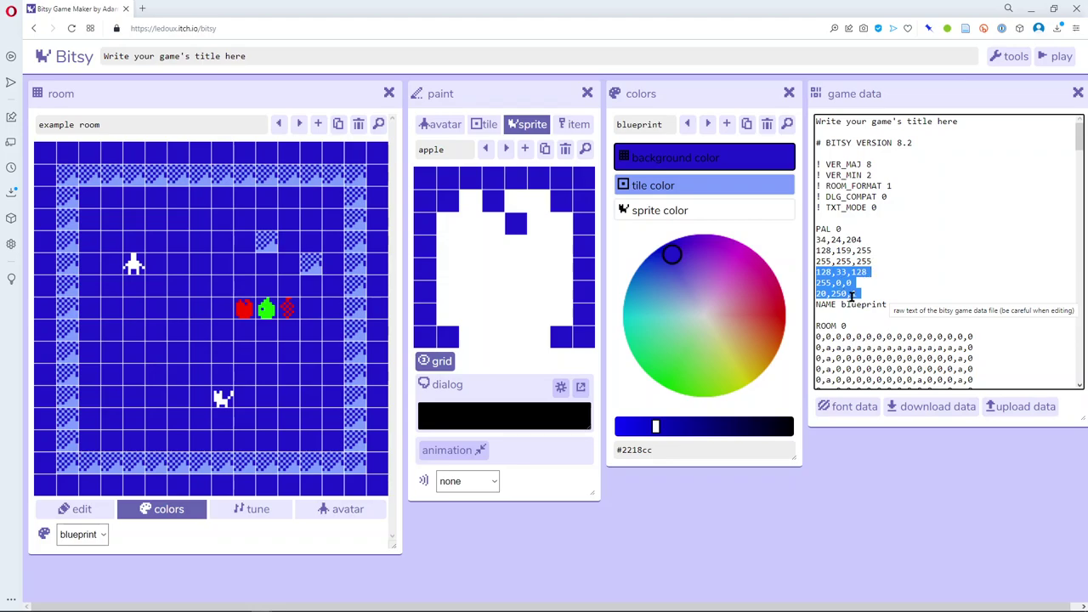
{"action": "left_click", "coordinate": [853, 294]}
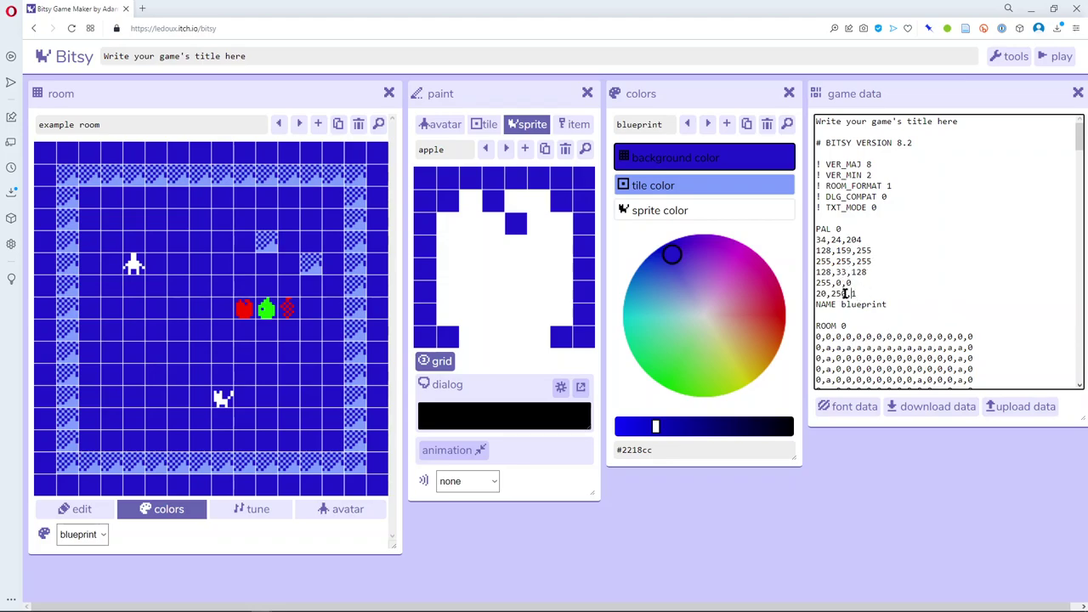
{"action": "triple_click", "coordinate": [832, 283]}
{"action": "double_click", "coordinate": [832, 272]}
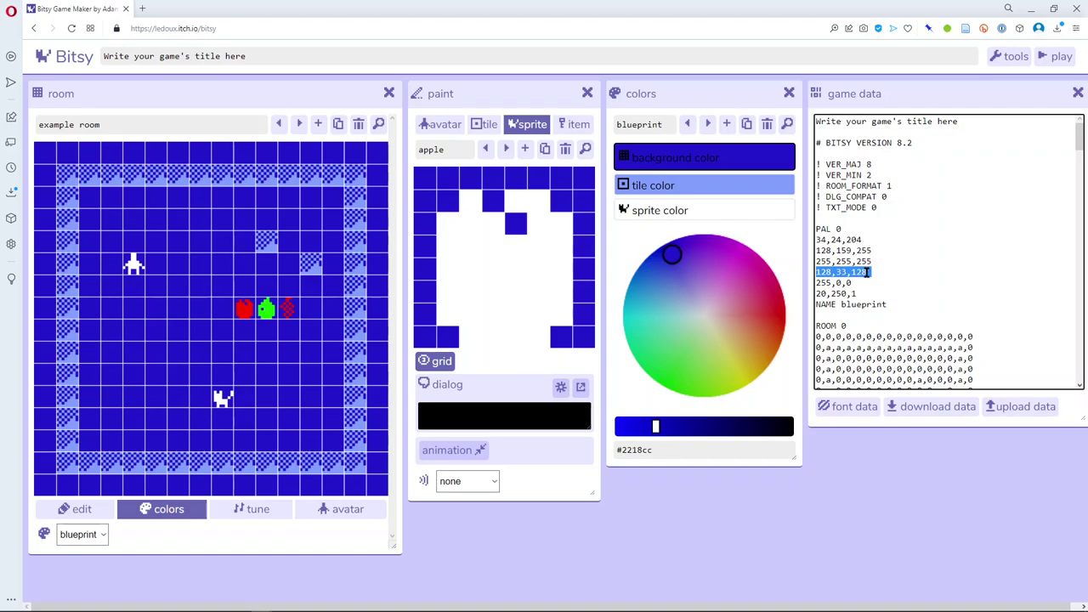
Find the apple sprite in the game data and check its COL 4 colour setting.
{"action": "scroll", "coordinate": [953, 286], "scroll_direction": "down", "scroll_amount": 3}
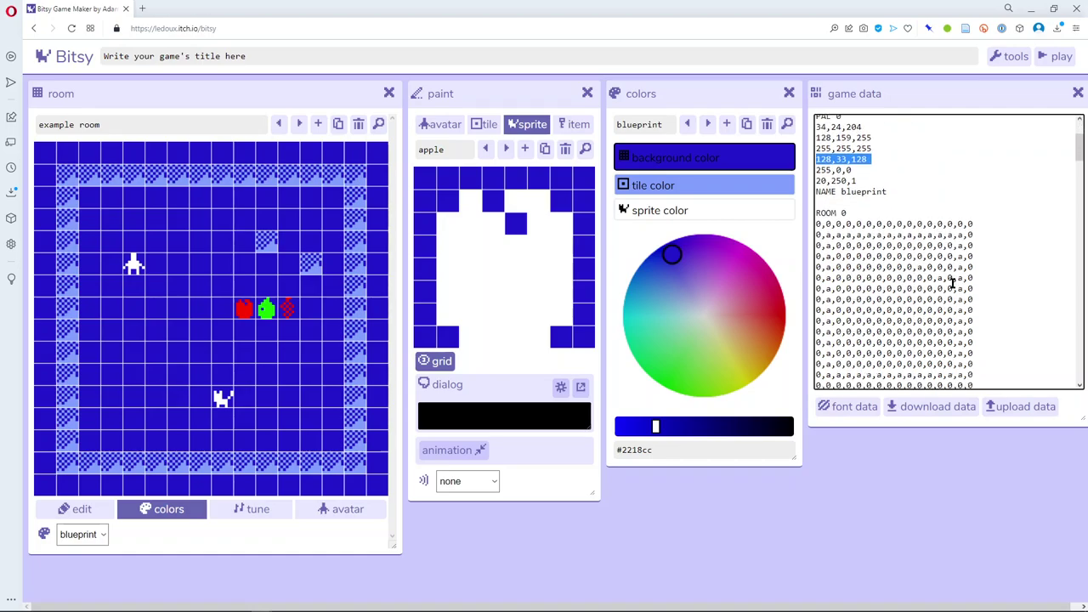
{"action": "scroll", "coordinate": [953, 285], "scroll_direction": "down", "scroll_amount": 10}
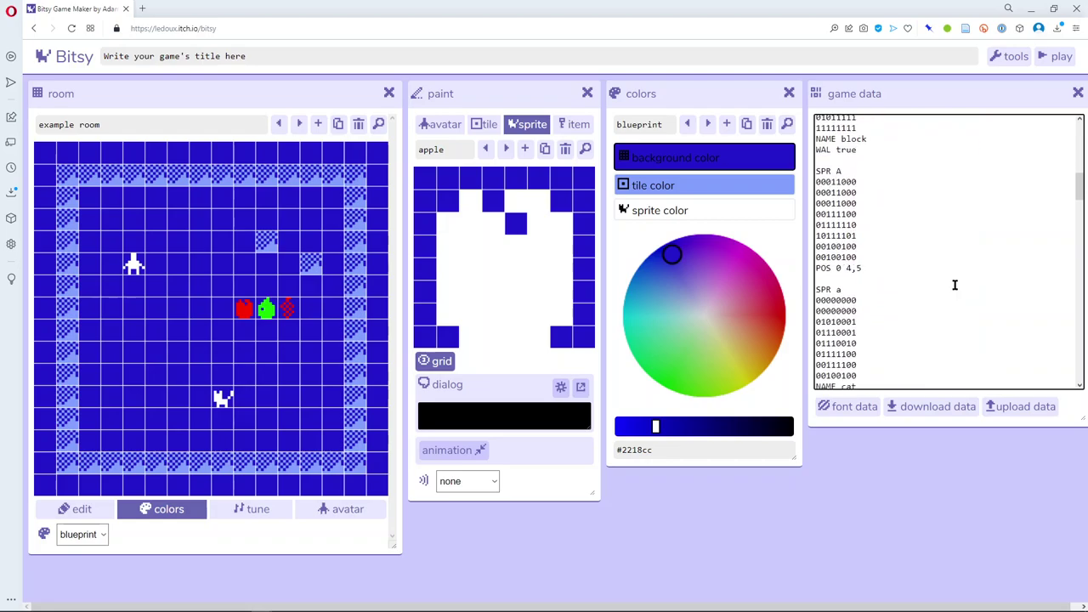
{"action": "scroll", "coordinate": [954, 286], "scroll_direction": "down", "scroll_amount": 2}
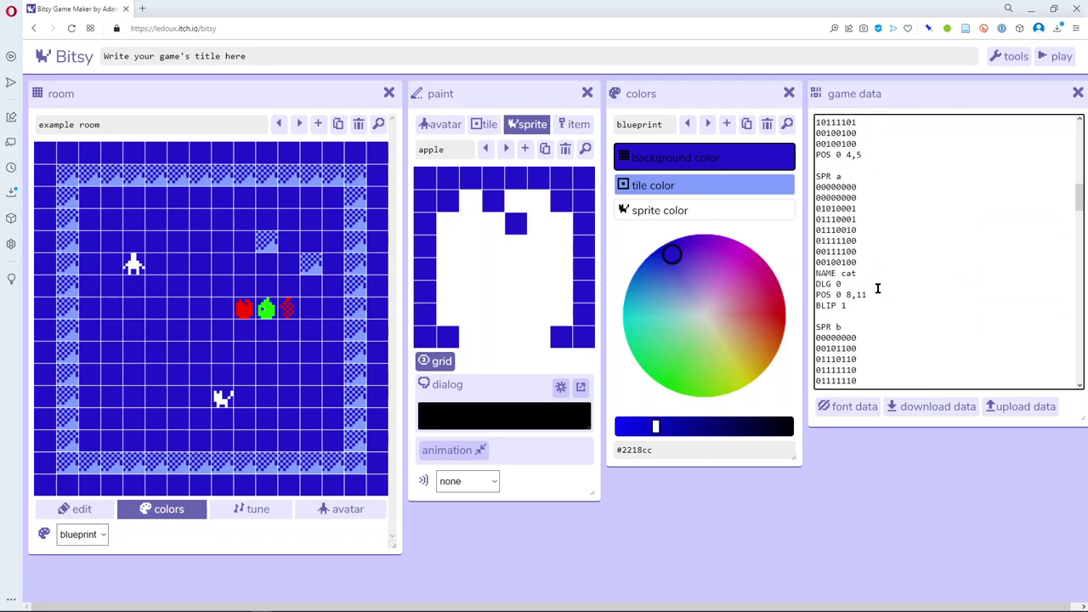
{"action": "scroll", "coordinate": [920, 284], "scroll_direction": "down", "scroll_amount": 4}
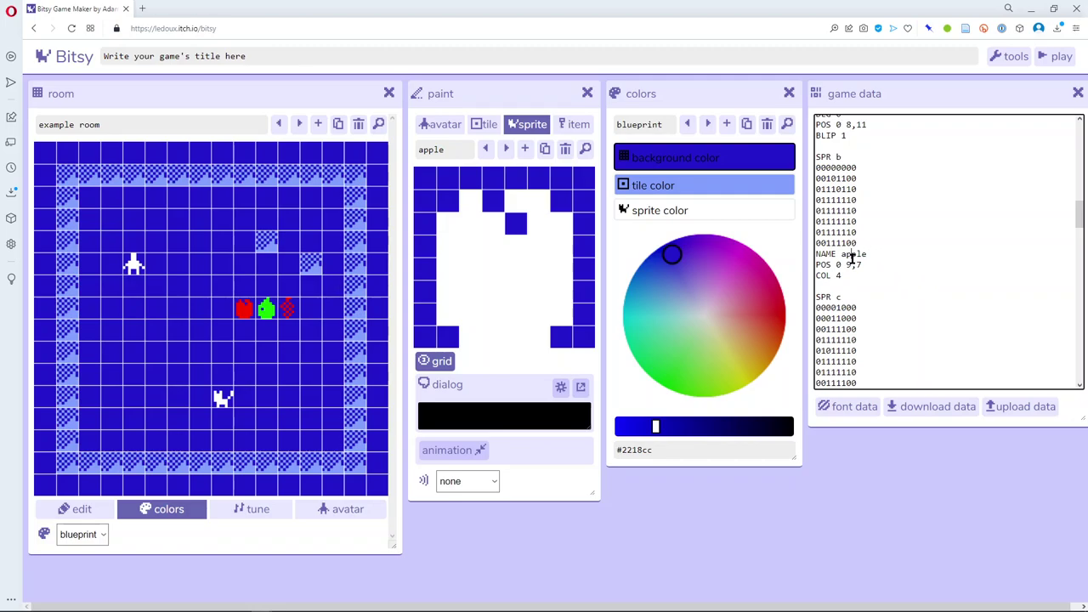
{"action": "double_click", "coordinate": [851, 254]}
{"action": "left_click_drag", "start_coordinate": [816, 276], "coordinate": [849, 281]}
{"action": "left_click", "coordinate": [844, 277]}
Locate the red colour value in the game data's palette section.
{"action": "scroll", "coordinate": [890, 254], "scroll_direction": "up", "scroll_amount": 5}
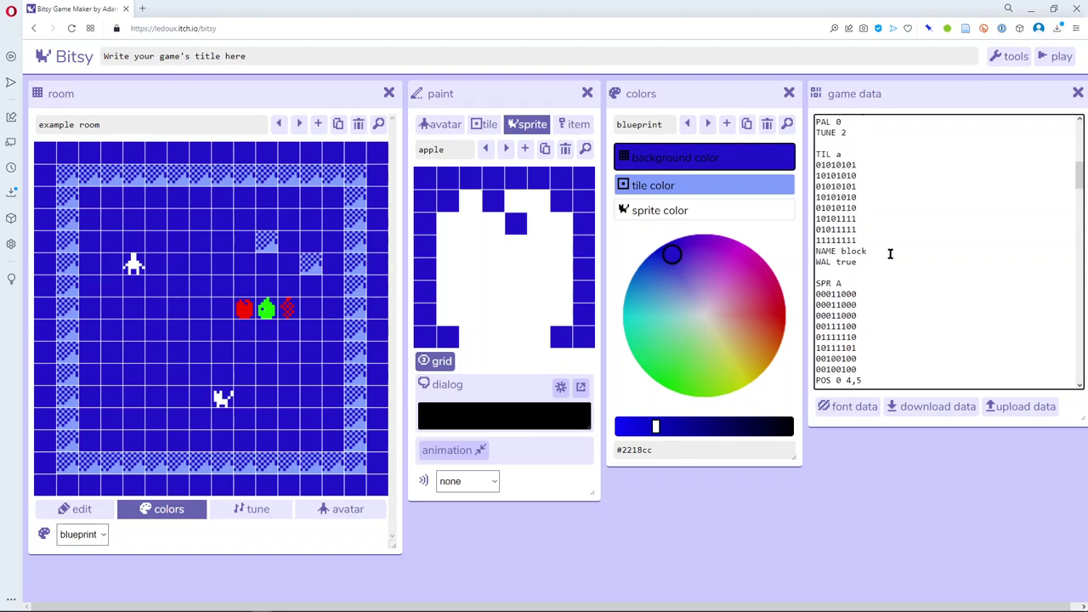
{"action": "scroll", "coordinate": [890, 253], "scroll_direction": "up", "scroll_amount": 5}
{"action": "scroll", "coordinate": [844, 181], "scroll_direction": "up", "scroll_amount": 3}
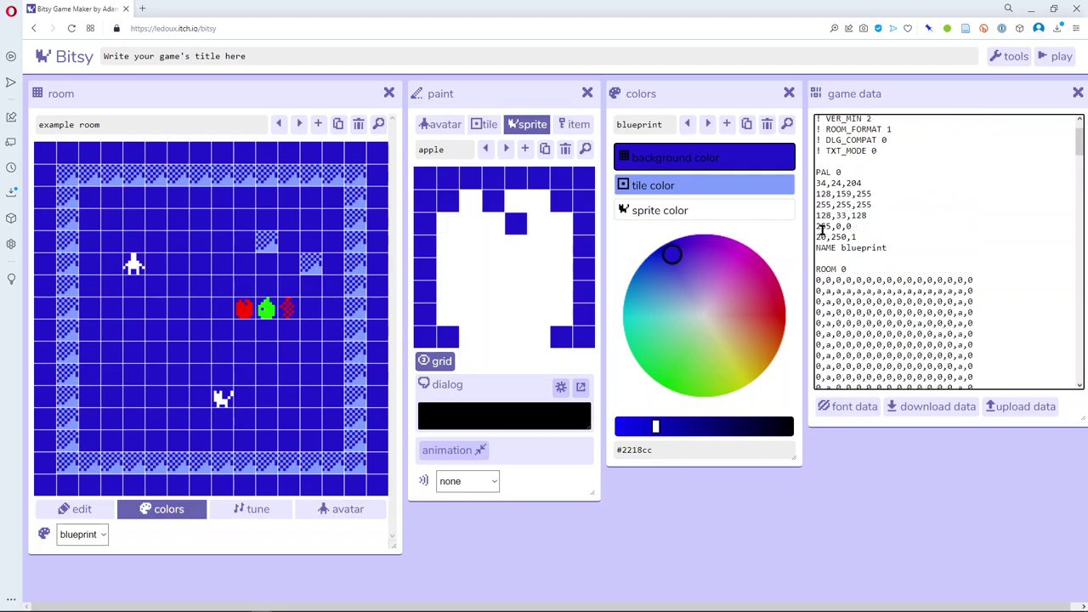
{"action": "left_click_drag", "start_coordinate": [850, 228], "coordinate": [821, 227]}
Place the cursor on the grapes sprite's COL value, ready to edit it.
{"action": "scroll", "coordinate": [904, 308], "scroll_direction": "down", "scroll_amount": 10}
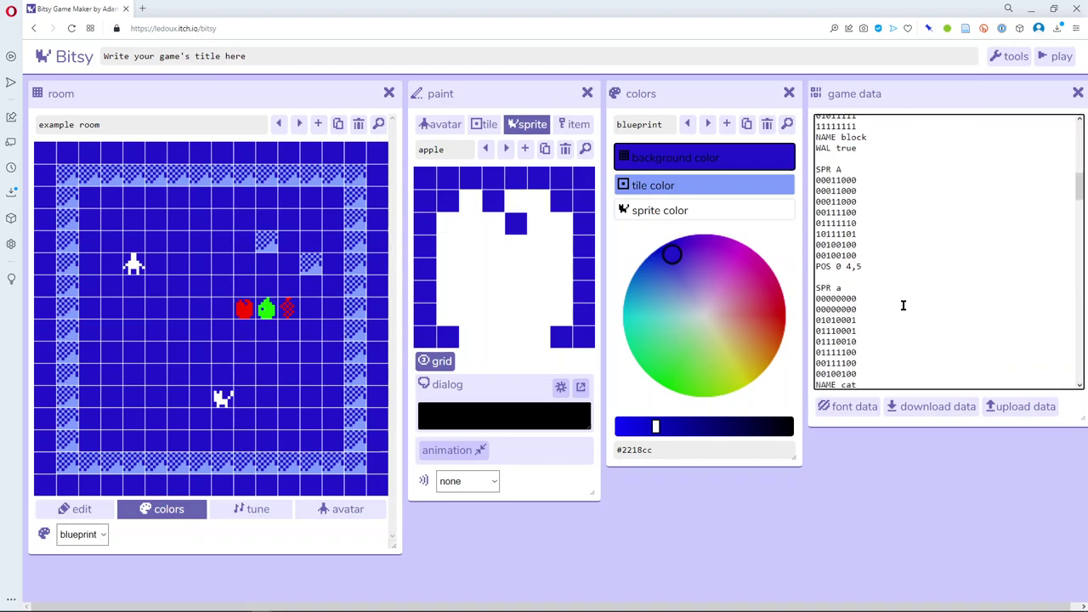
{"action": "scroll", "coordinate": [903, 305], "scroll_direction": "down", "scroll_amount": 6}
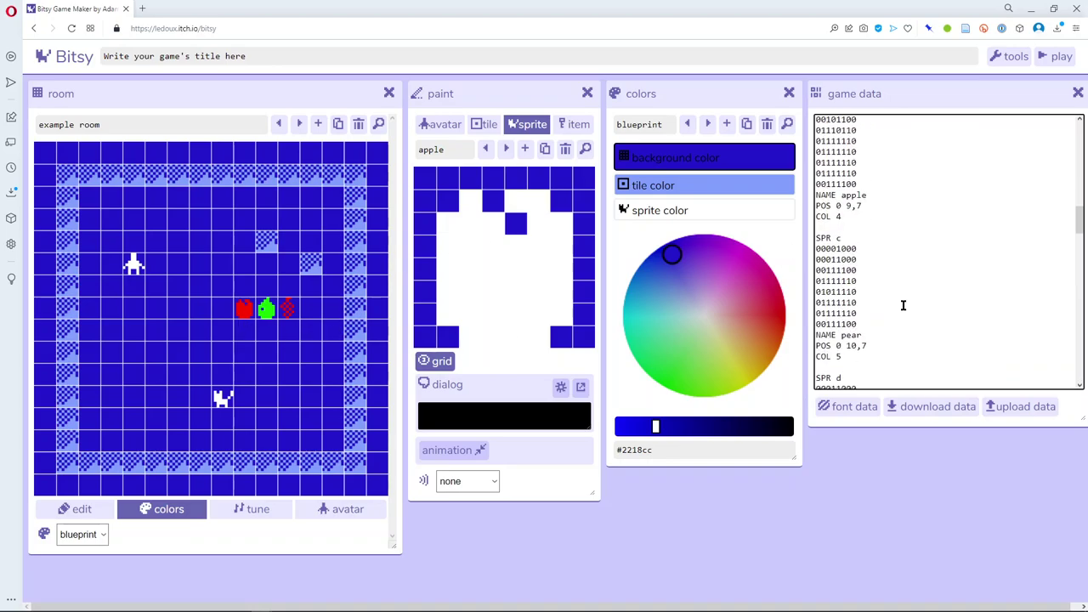
{"action": "left_click", "coordinate": [844, 245]}
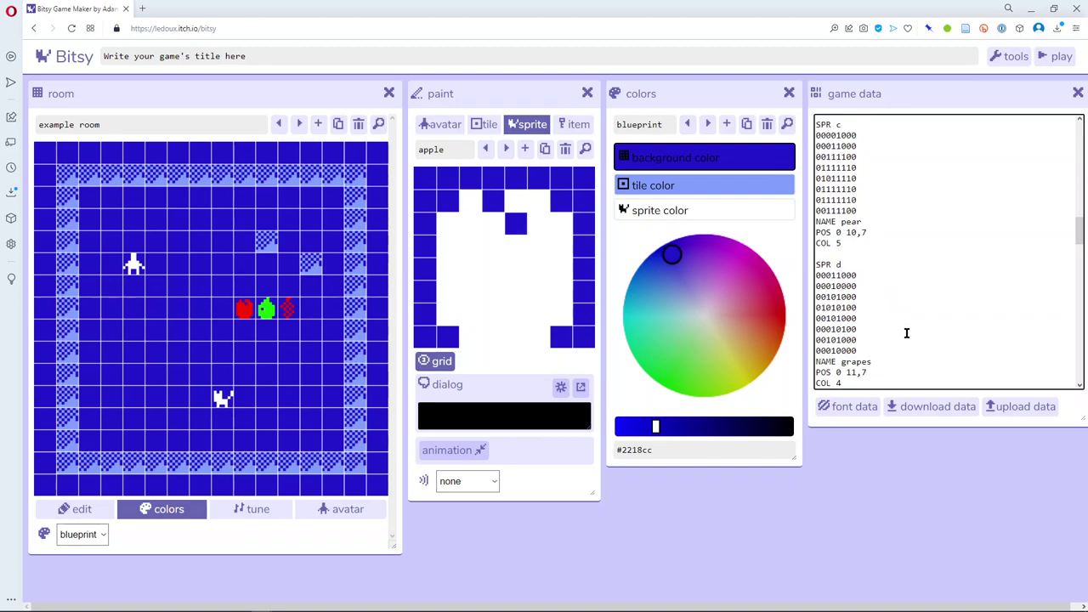
{"action": "scroll", "coordinate": [906, 332], "scroll_direction": "down", "scroll_amount": 1}
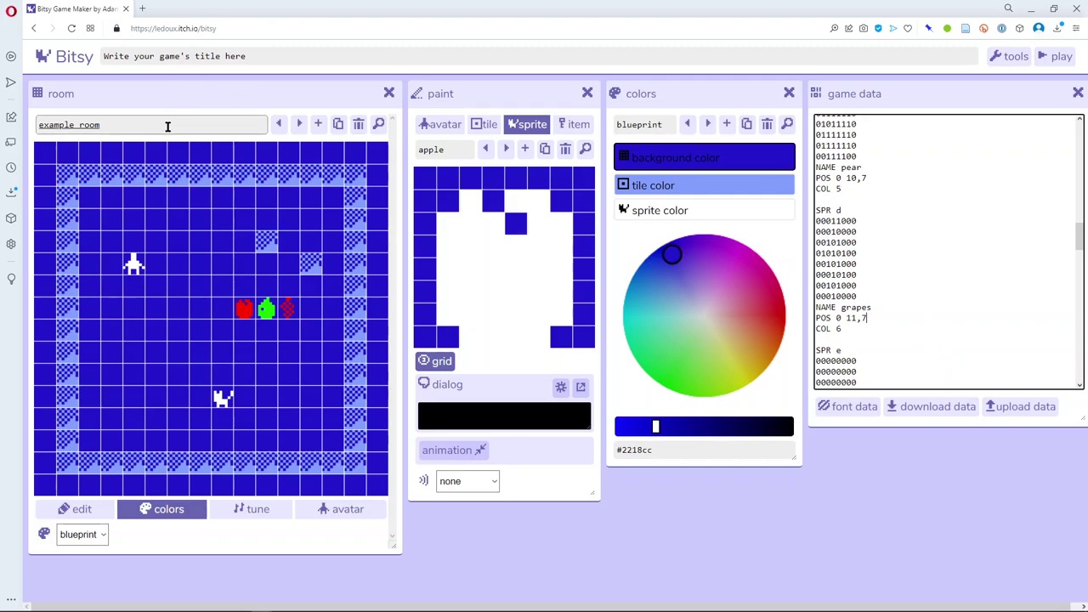
Close the title dialog panel and change the grapes sprite's COL value so the grapes show purple.
{"action": "left_click", "coordinate": [167, 126]}
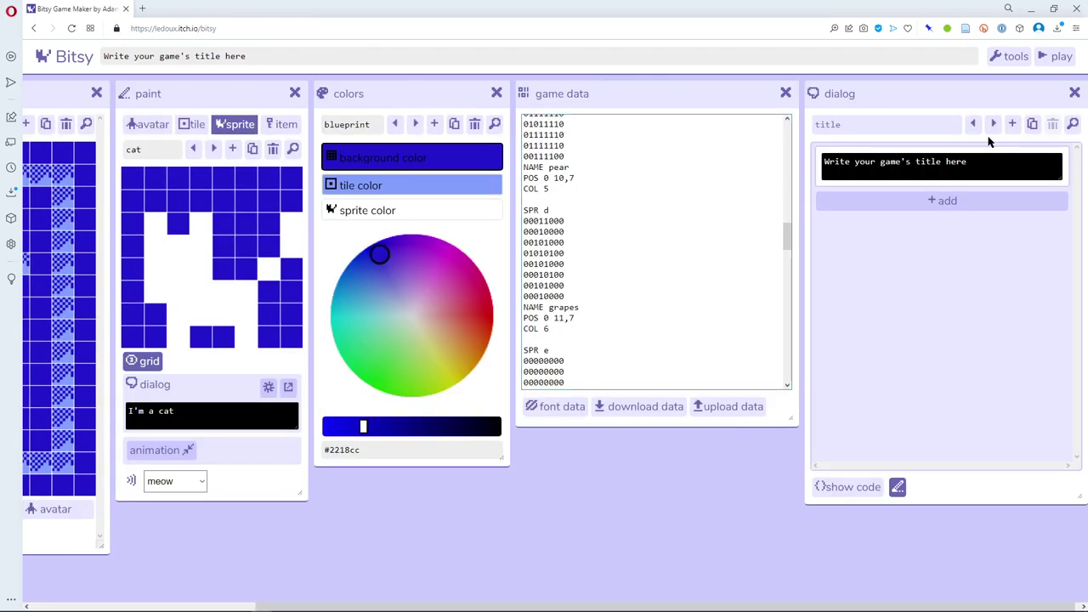
{"action": "left_click", "coordinate": [1076, 95]}
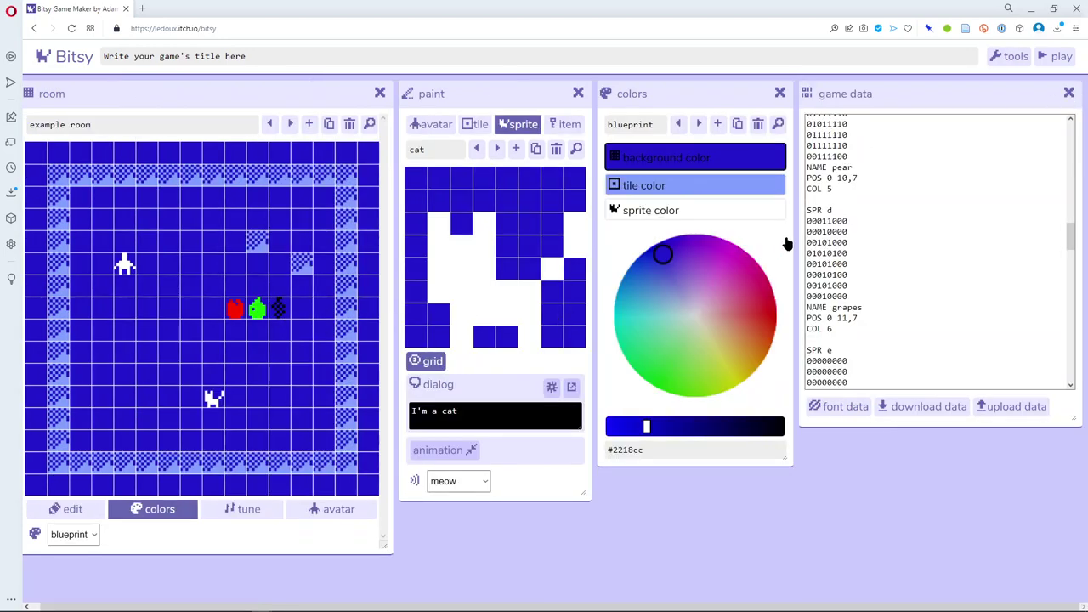
{"action": "scroll", "coordinate": [916, 246], "scroll_direction": "up", "scroll_amount": 5}
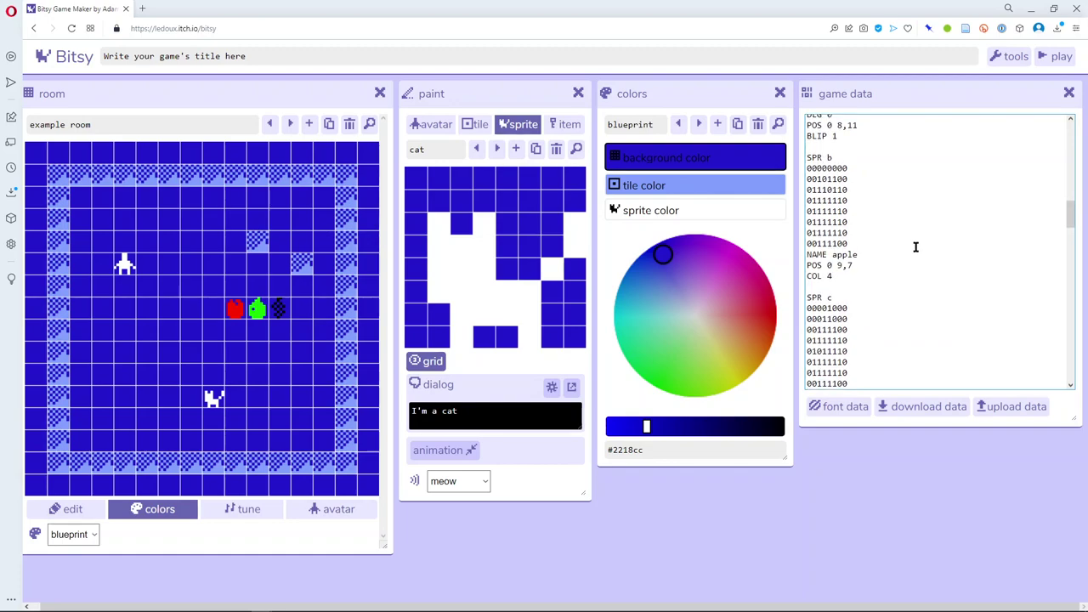
{"action": "scroll", "coordinate": [916, 247], "scroll_direction": "down", "scroll_amount": 3}
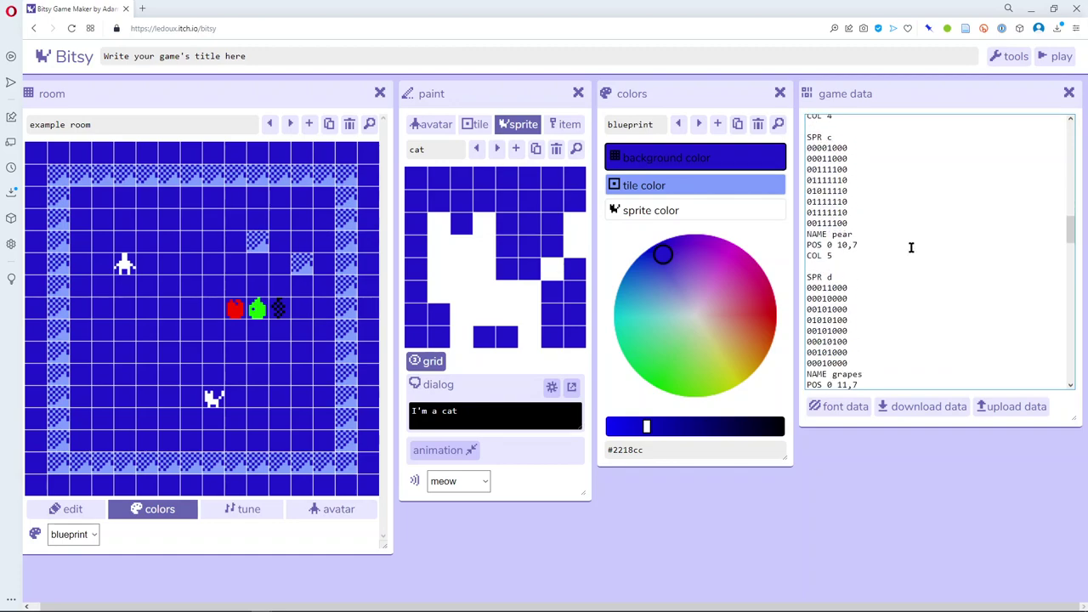
{"action": "scroll", "coordinate": [911, 248], "scroll_direction": "down", "scroll_amount": 2}
{"action": "type", "text": "6"}
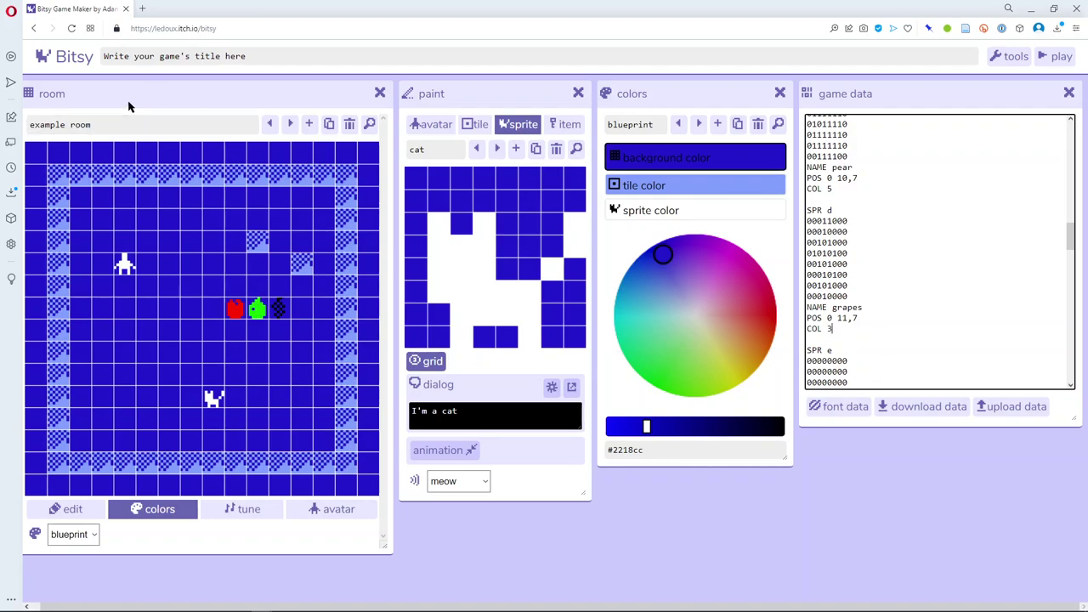
{"action": "scroll", "coordinate": [131, 123], "scroll_direction": "right", "scroll_amount": 3}
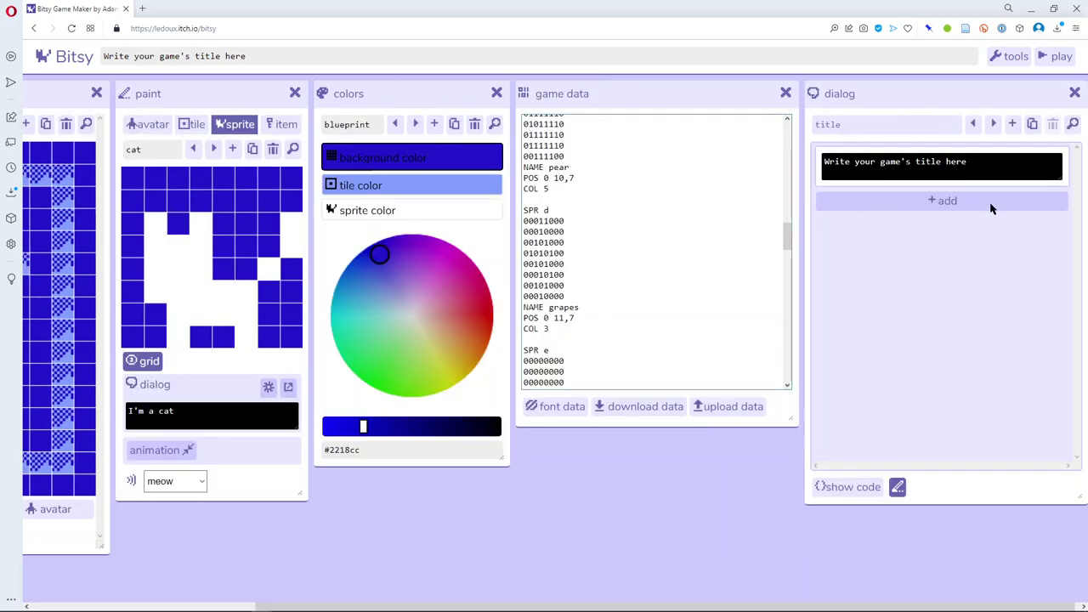
{"action": "left_click", "coordinate": [1075, 93]}
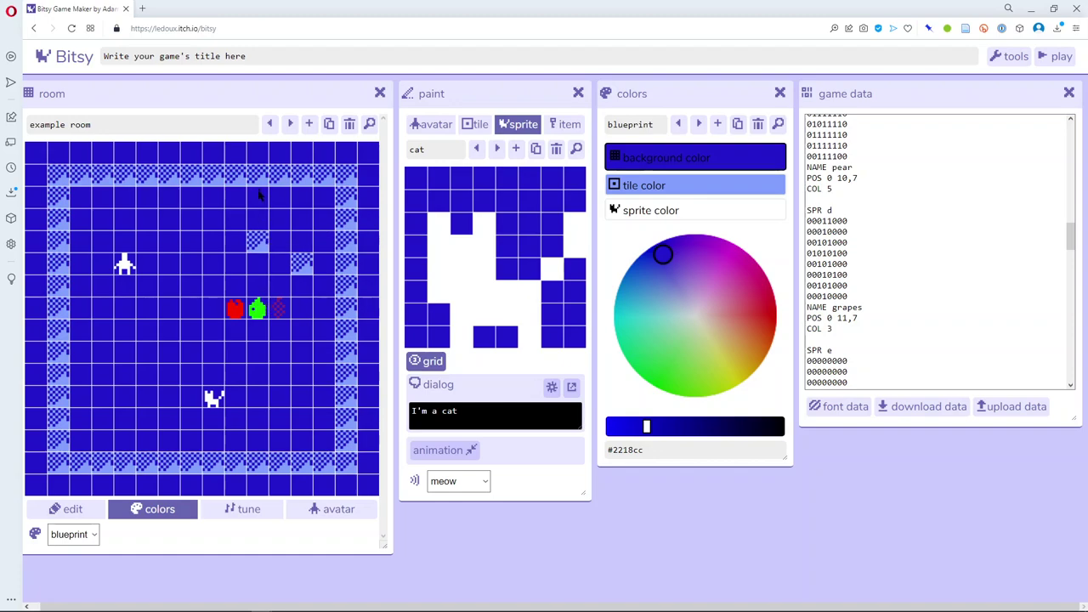
Add a new sprite named 'dot' and paint a 3x3 white block on it.
{"action": "left_click", "coordinate": [516, 150]}
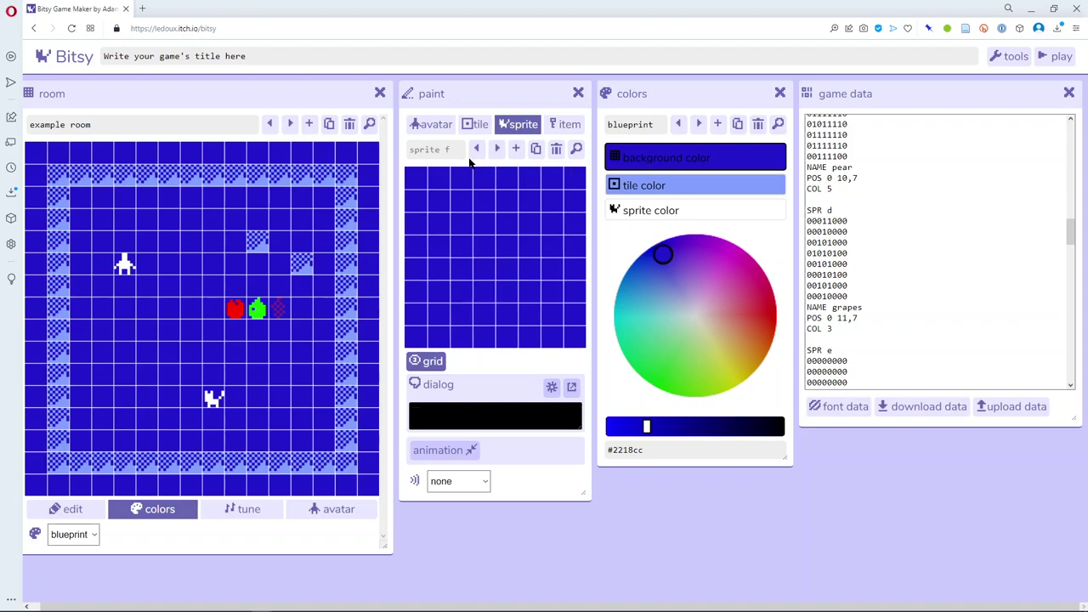
{"action": "left_click", "coordinate": [455, 149]}
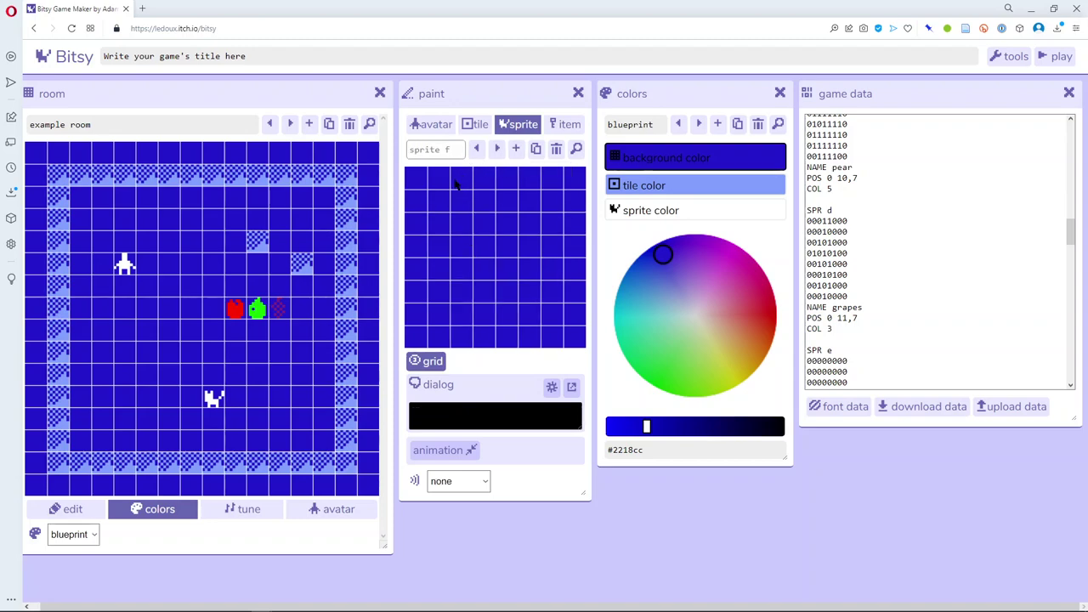
{"action": "type", "text": "dot"}
{"action": "left_click", "coordinate": [417, 294]}
{"action": "left_click", "coordinate": [438, 295]}
{"action": "left_click", "coordinate": [461, 294]}
{"action": "mouse_move", "coordinate": [460, 313]}
{"action": "left_mouse_down"}
{"action": "mouse_move", "coordinate": [437, 332]}
{"action": "mouse_move", "coordinate": [440, 315]}
{"action": "mouse_move", "coordinate": [423, 336]}
{"action": "left_mouse_up"}
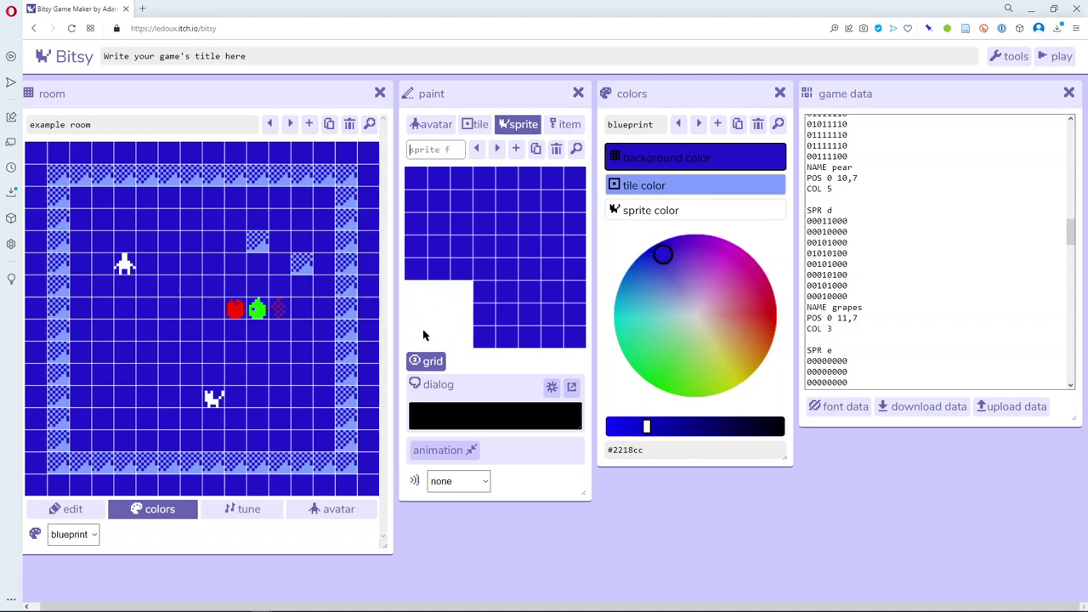
Place the dot sprite on a tile in the room's top row.
{"action": "left_click", "coordinate": [206, 226]}
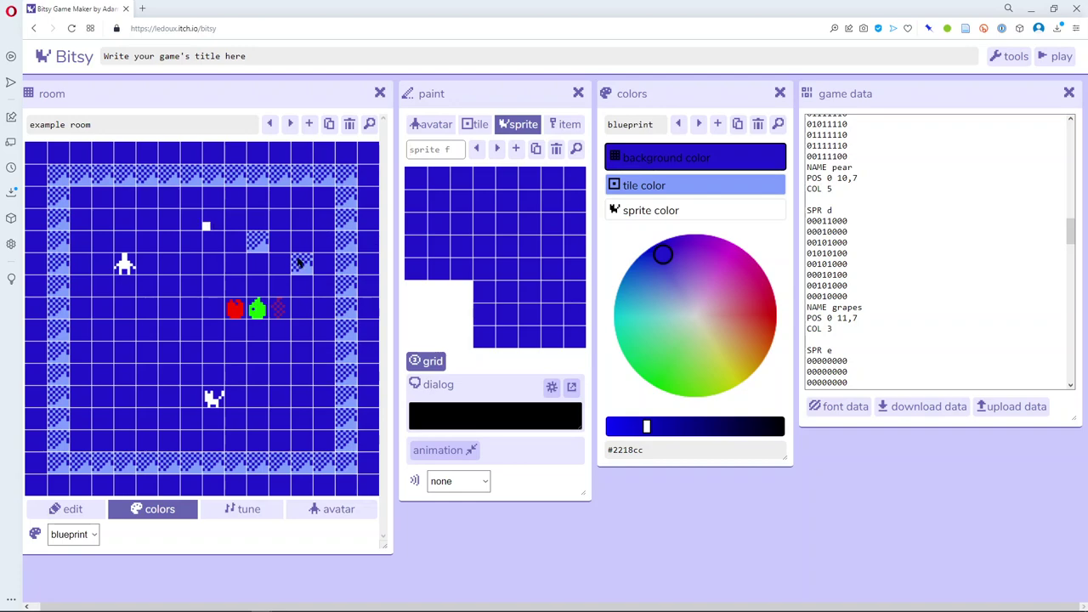
{"action": "left_click", "coordinate": [272, 180]}
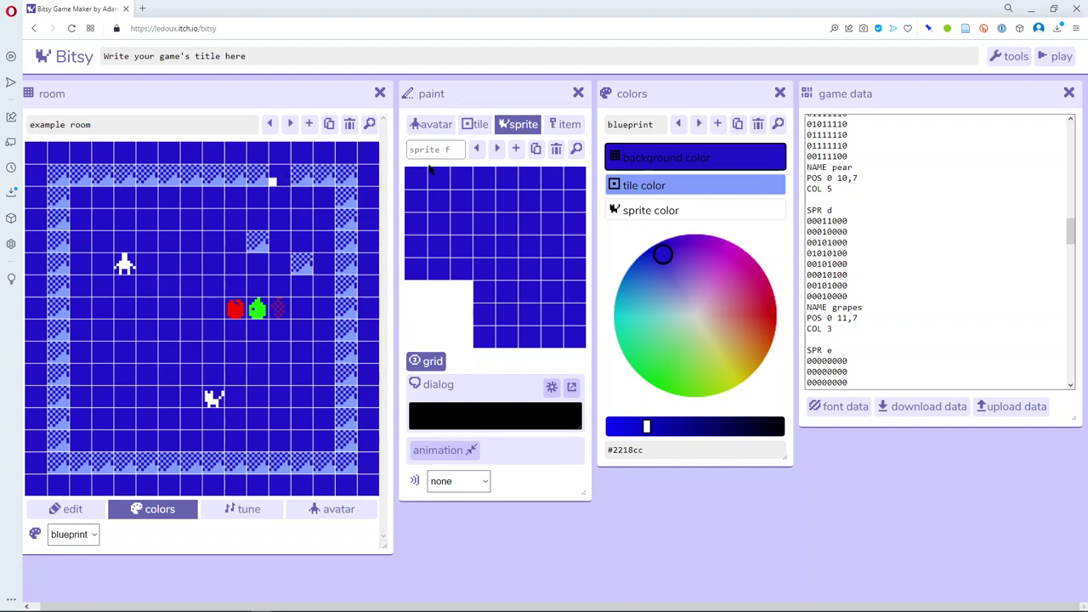
{"action": "type", "text": "dot"}
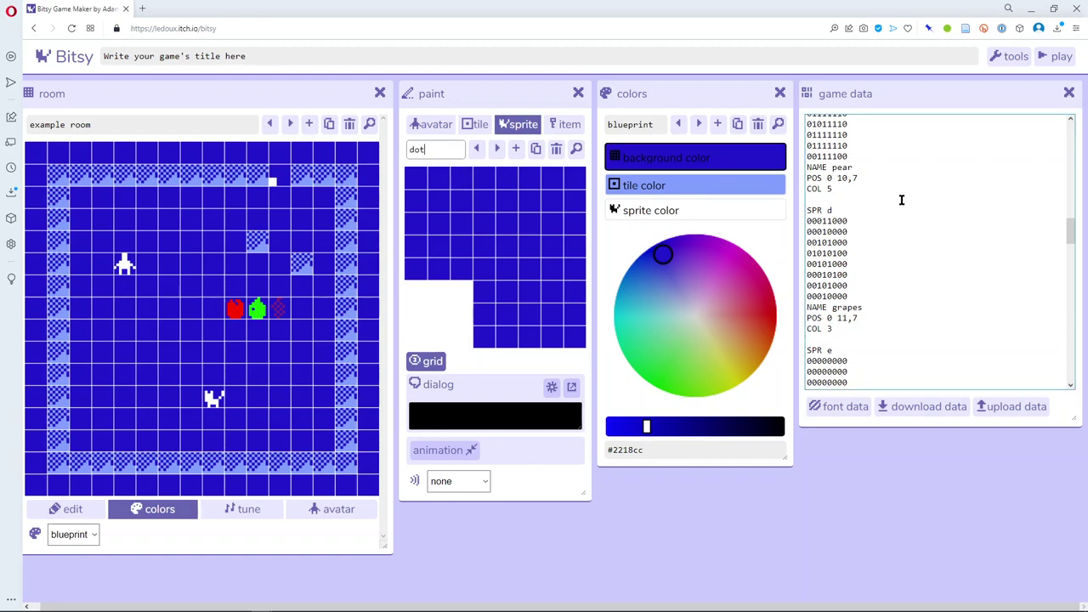
Add a 'BGC *' line after the dot sprite's POS line in the game data.
{"action": "scroll", "coordinate": [947, 226], "scroll_direction": "up", "scroll_amount": 3}
{"action": "scroll", "coordinate": [944, 223], "scroll_direction": "down", "scroll_amount": 3}
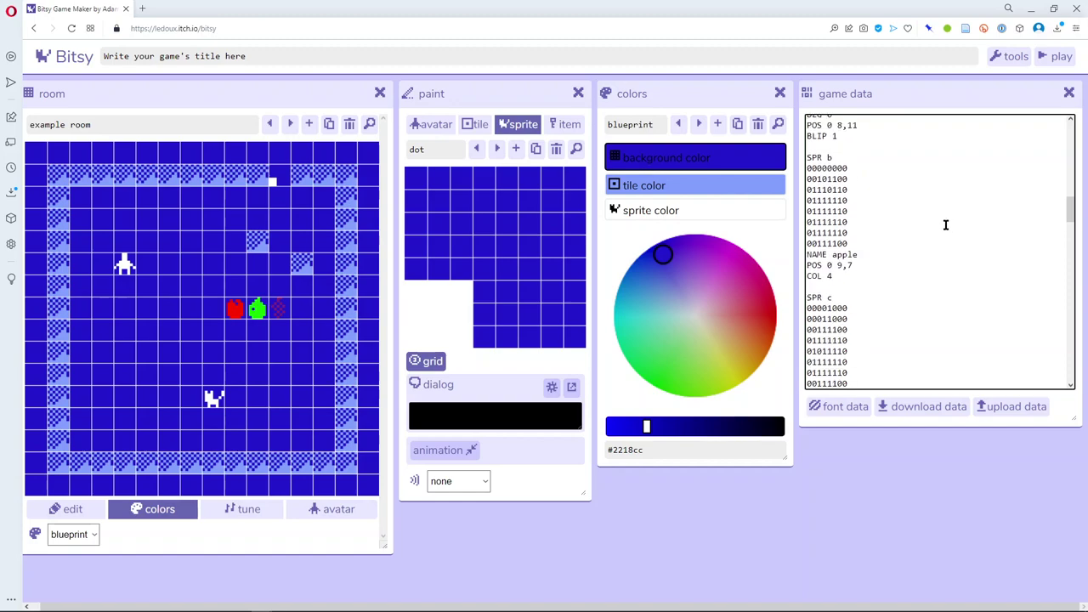
{"action": "scroll", "coordinate": [938, 223], "scroll_direction": "up", "scroll_amount": 3}
{"action": "scroll", "coordinate": [939, 222], "scroll_direction": "down", "scroll_amount": 6}
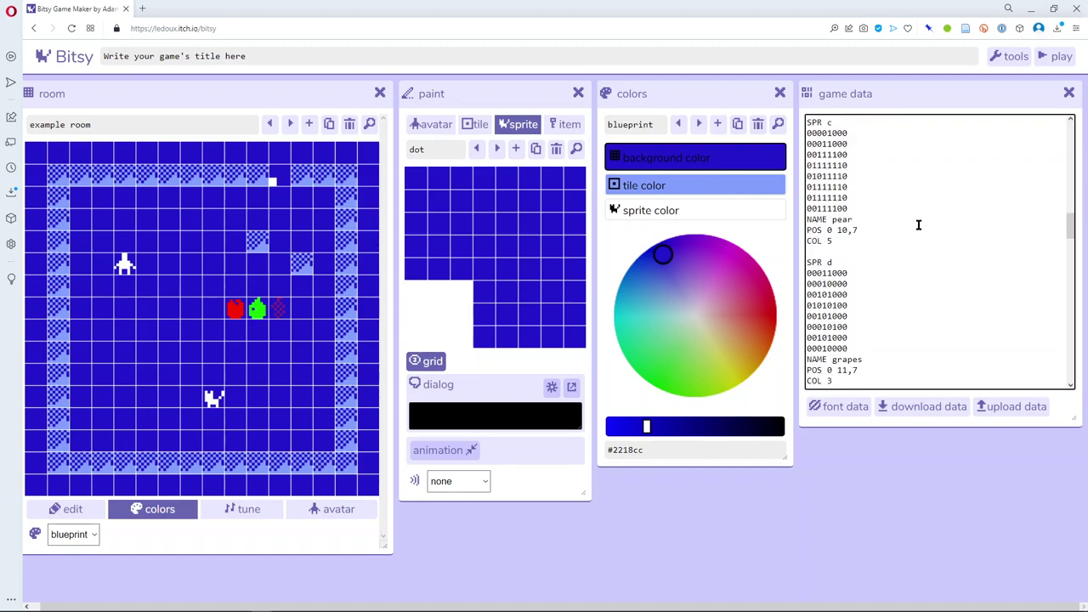
{"action": "scroll", "coordinate": [917, 225], "scroll_direction": "down", "scroll_amount": 3}
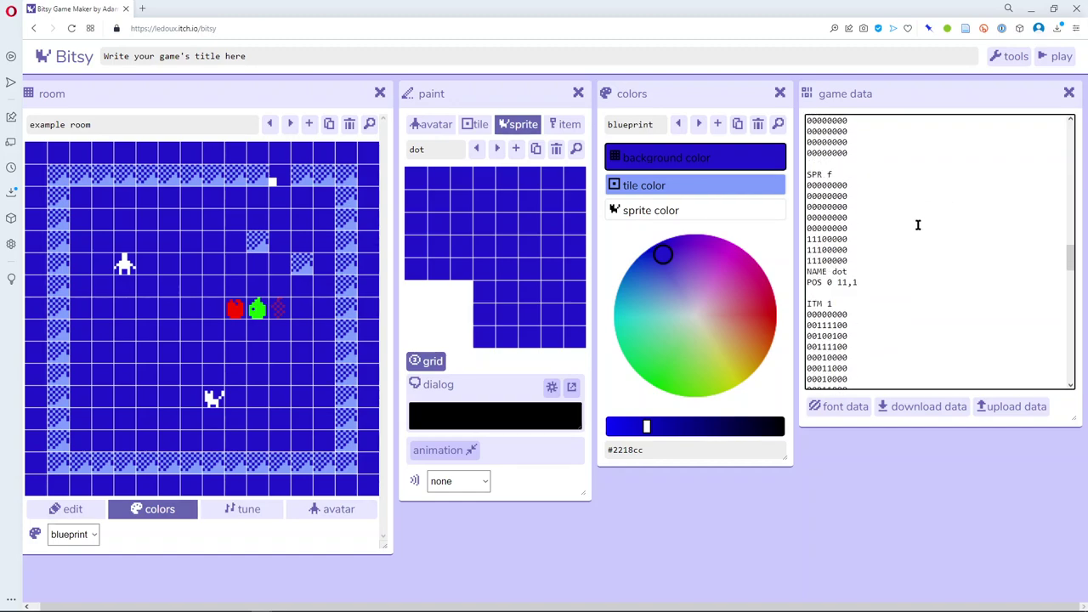
{"action": "left_click", "coordinate": [867, 281]}
{"action": "mouse_move", "coordinate": [807, 238]}
{"action": "left_mouse_down"}
{"action": "mouse_move", "coordinate": [850, 249]}
{"action": "mouse_move", "coordinate": [850, 260]}
{"action": "mouse_move", "coordinate": [817, 260]}
{"action": "left_mouse_up"}
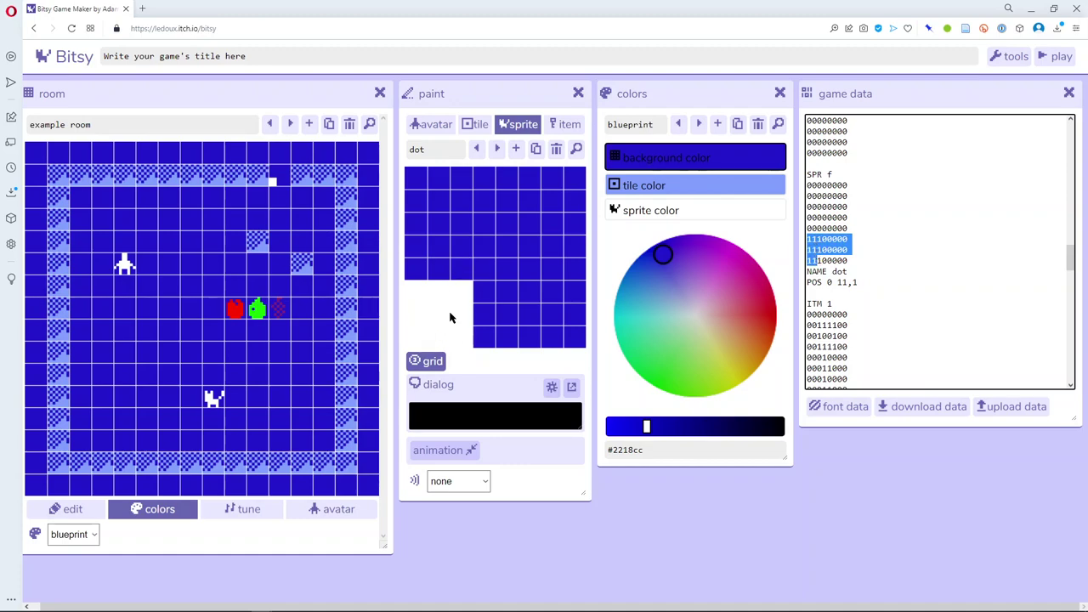
{"action": "left_click", "coordinate": [869, 281]}
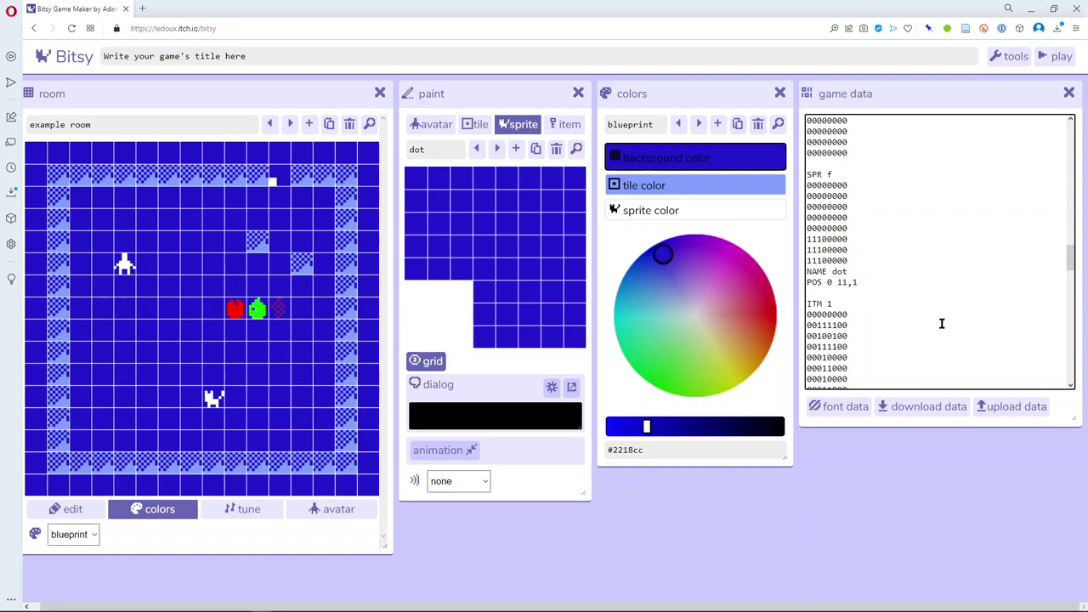
{"action": "scroll", "coordinate": [942, 323], "scroll_direction": "down", "scroll_amount": 2}
{"action": "type", "text": "B"}
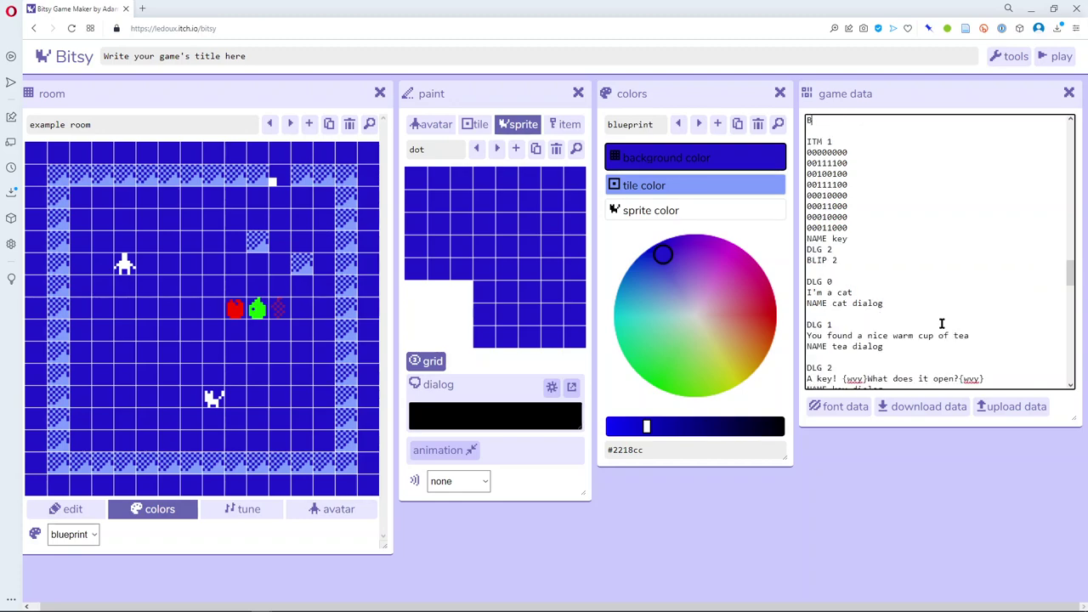
{"action": "type", "text": "GC *"}
{"action": "scroll", "coordinate": [941, 323], "scroll_direction": "up", "scroll_amount": 1}
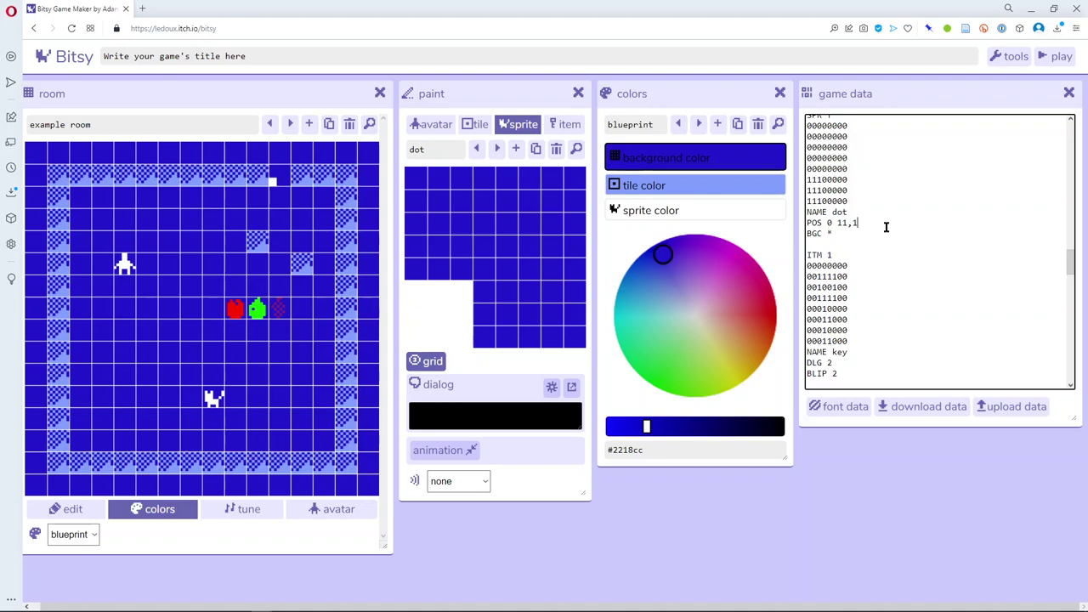
{"action": "left_click", "coordinate": [227, 129]}
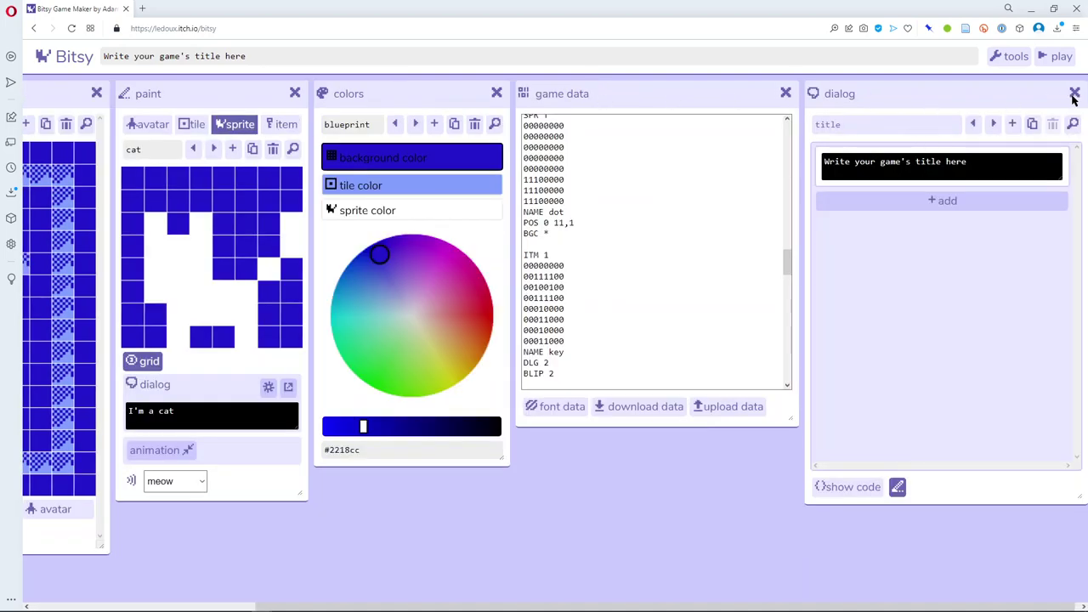
Dismiss the title dialog panel to return to the room editor.
{"action": "left_click", "coordinate": [1074, 94]}
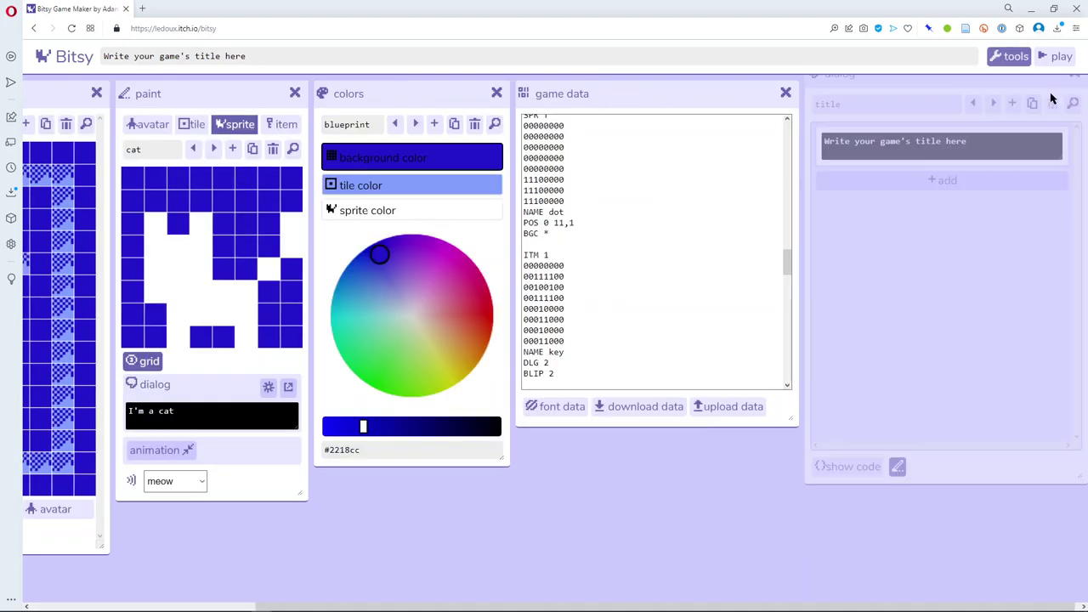